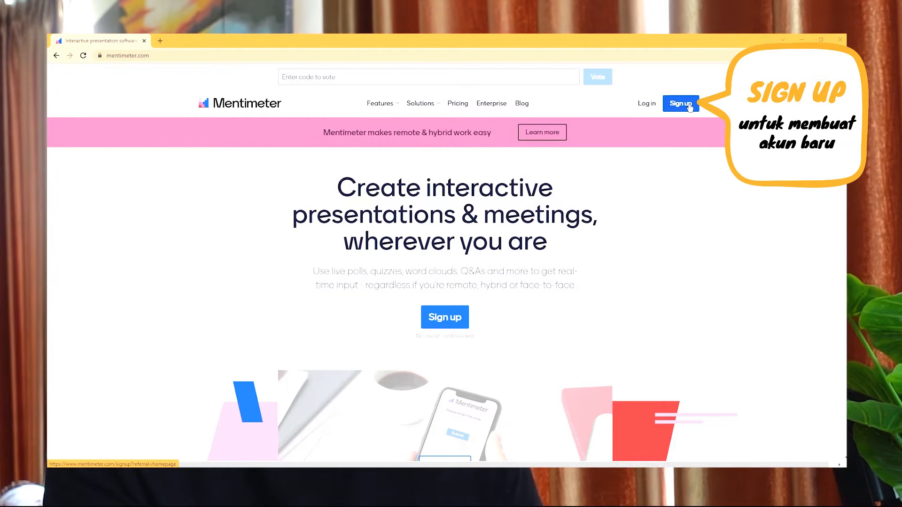
# Step: Log in to Mentimeter with a Google account and create a new presentation named My First Presentation
pyautogui.click(647, 105)
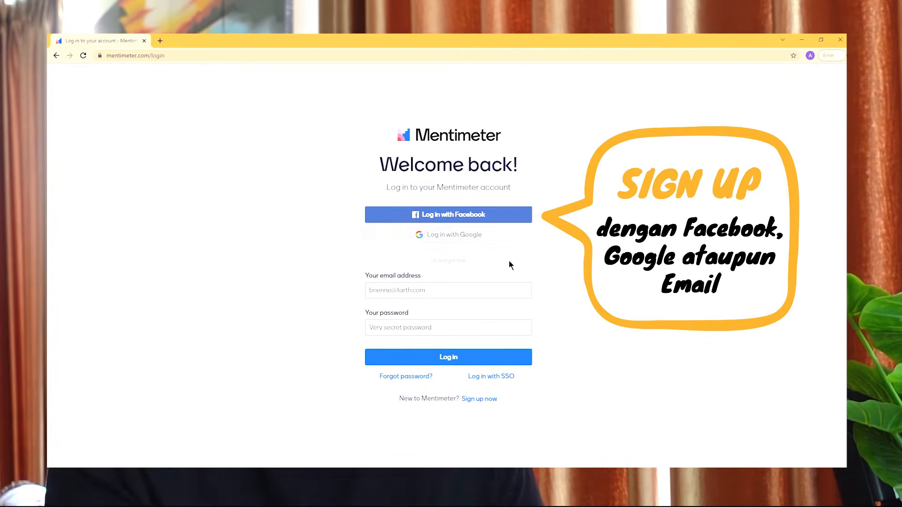
pyautogui.click(478, 237)
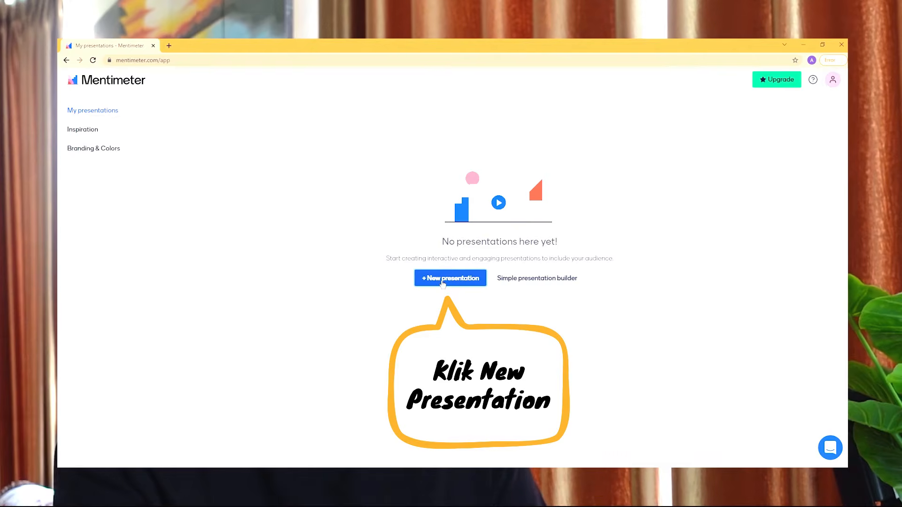
pyautogui.click(441, 280)
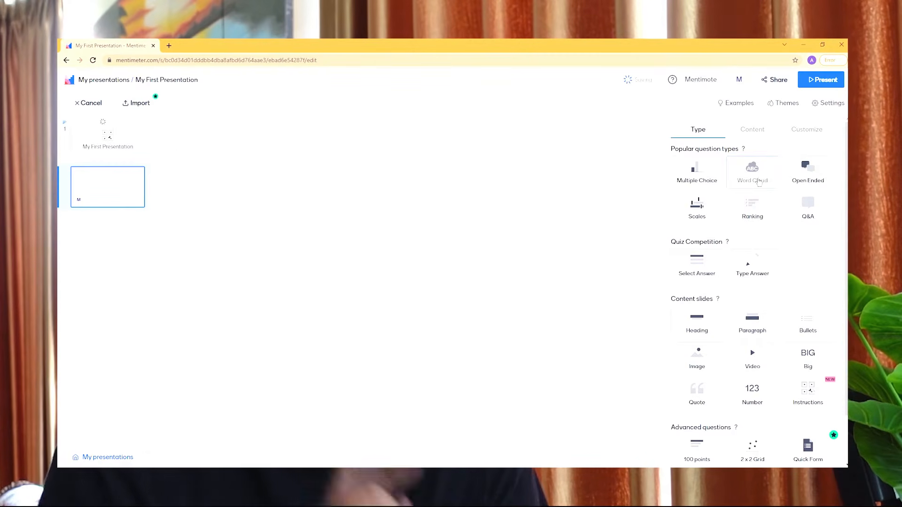
# Step: Make the second slide a Word Cloud with the question "Apa yang terlintas di pikiran kita saat mendengar kata KELAS"
pyautogui.click(758, 183)
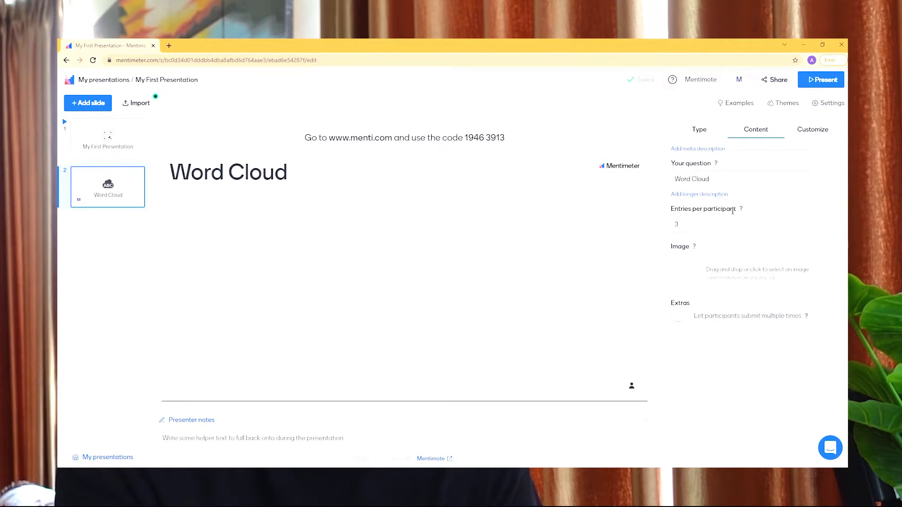
pyautogui.click(684, 177)
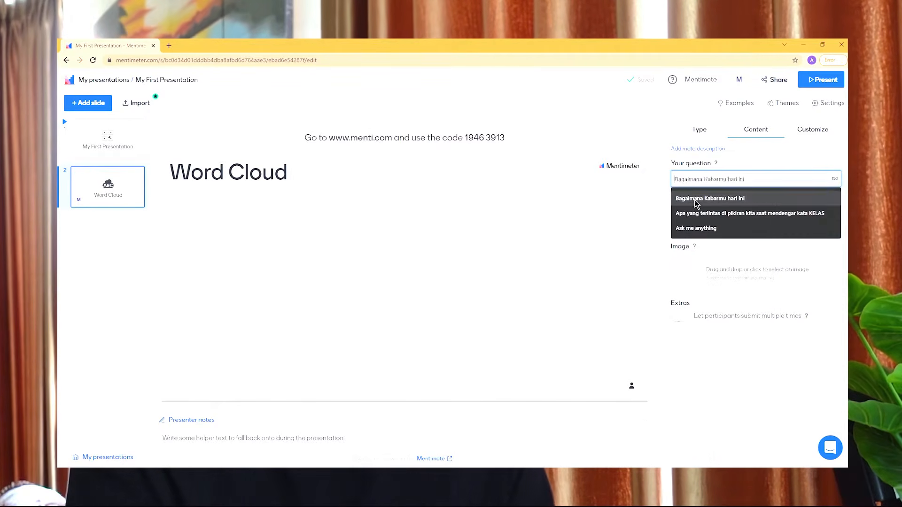
pyautogui.click(702, 214)
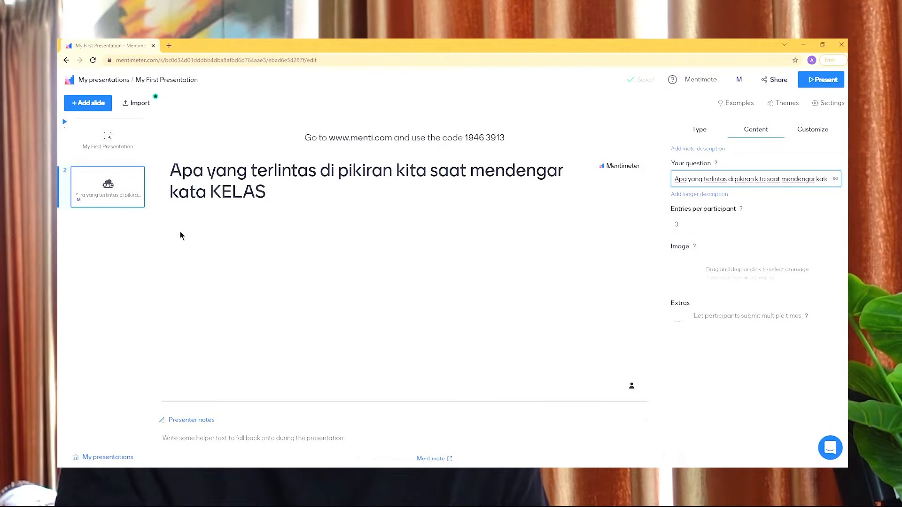
pyautogui.click(112, 232)
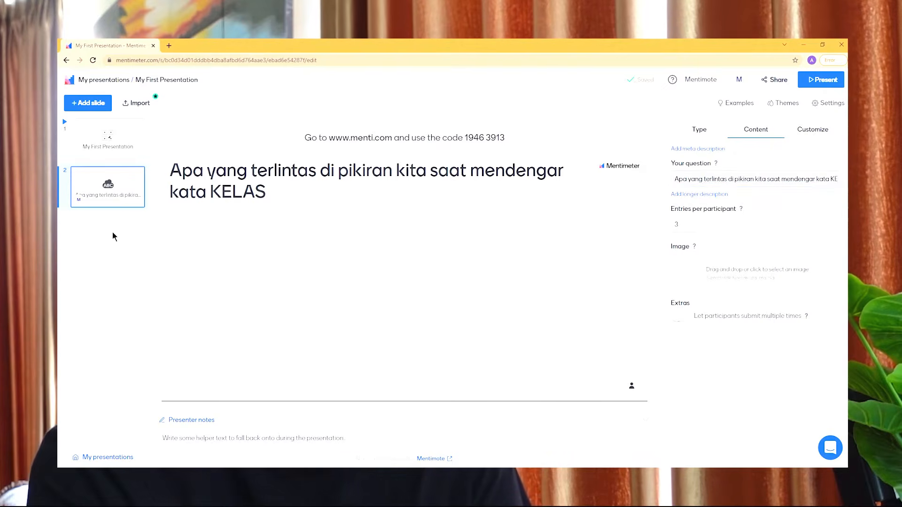
# Step: Add a Multiple Choice slide with the question "Bagaimana Kabarmu hari ini"
pyautogui.click(88, 103)
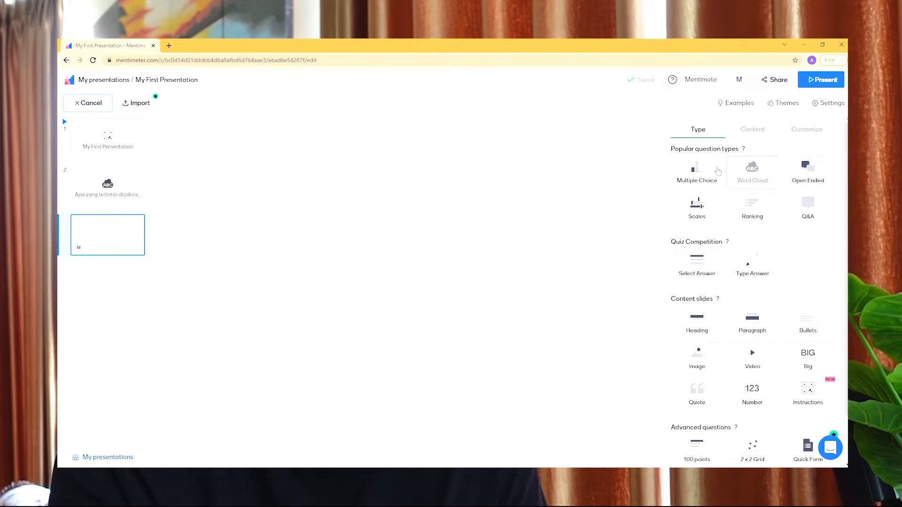
pyautogui.click(697, 172)
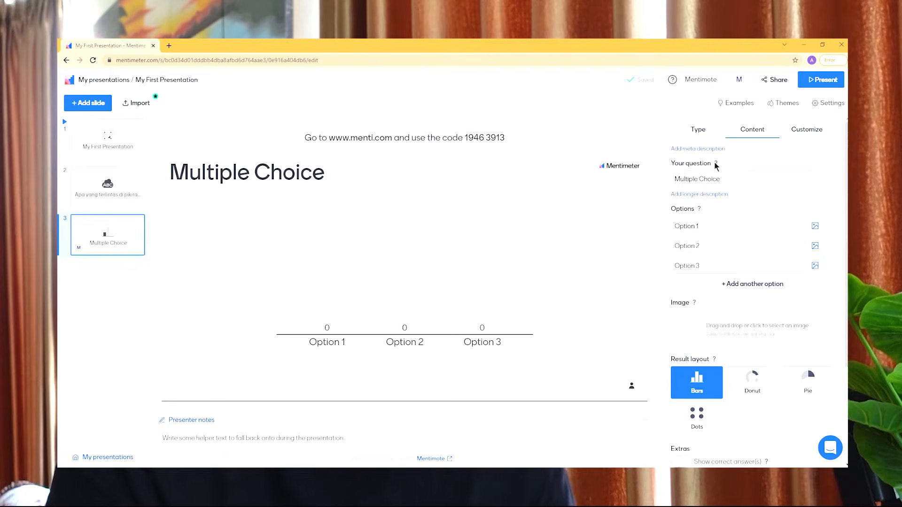
pyautogui.click(726, 178)
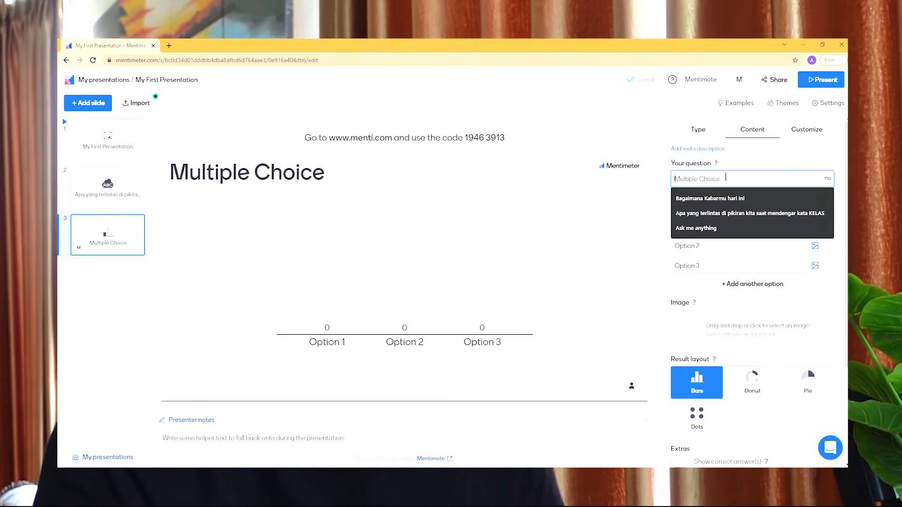
pyautogui.click(721, 207)
# Step: Enter Senang, Biasa aja and Sedih as the three answer options, adding and removing a blank fourth option
pyautogui.click(712, 227)
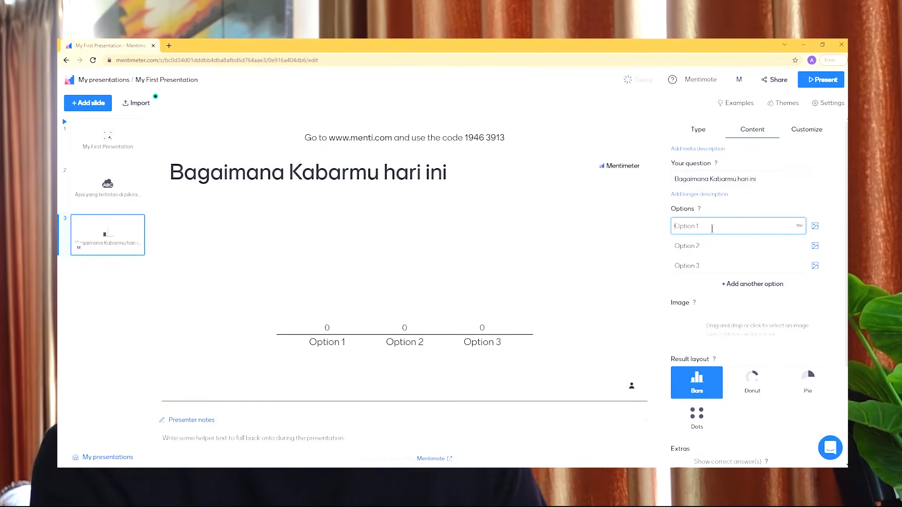
pyautogui.write('Senang')
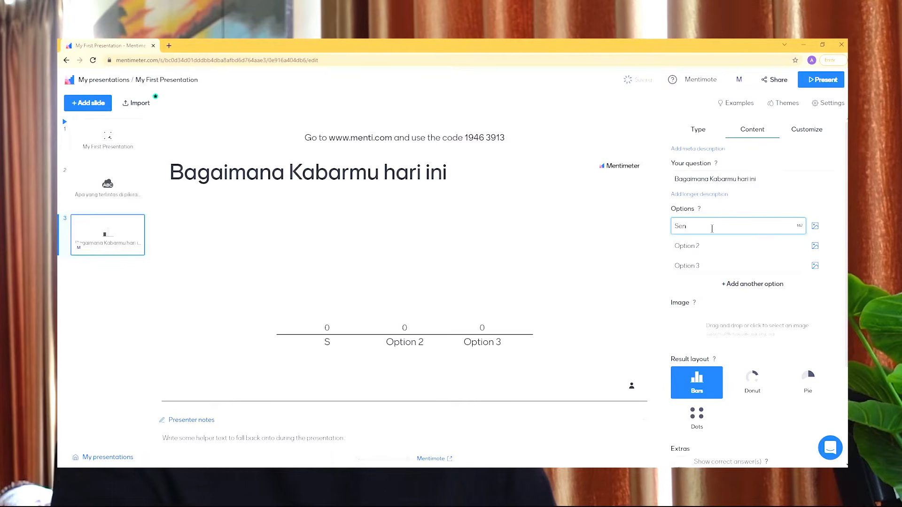
pyautogui.click(708, 244)
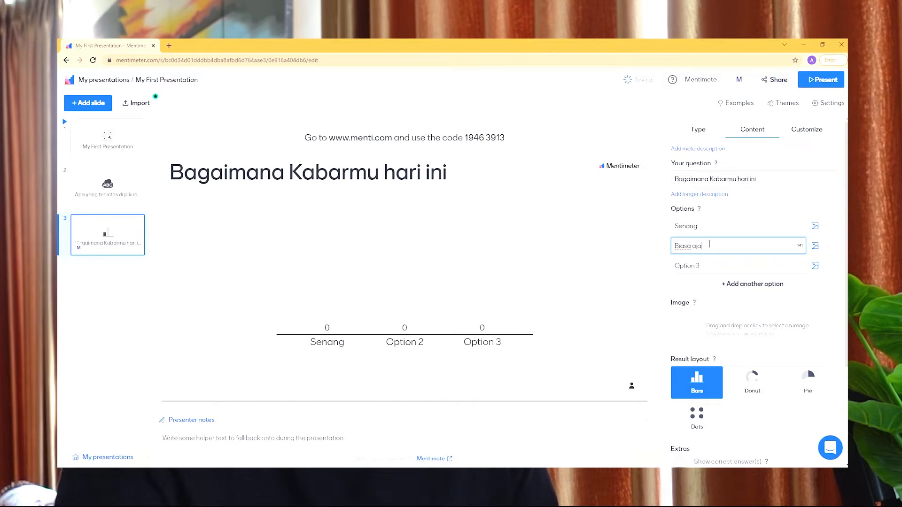
pyautogui.click(712, 263)
pyautogui.write('Sedih')
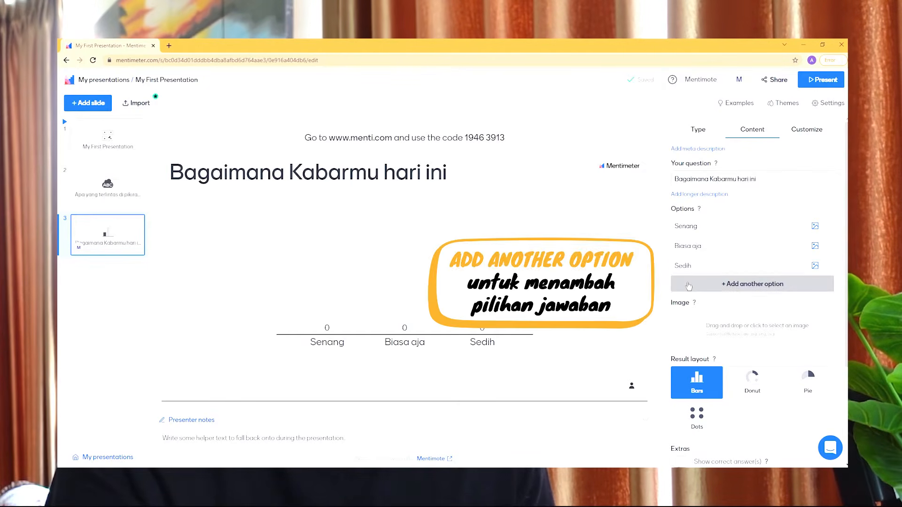
pyautogui.click(688, 285)
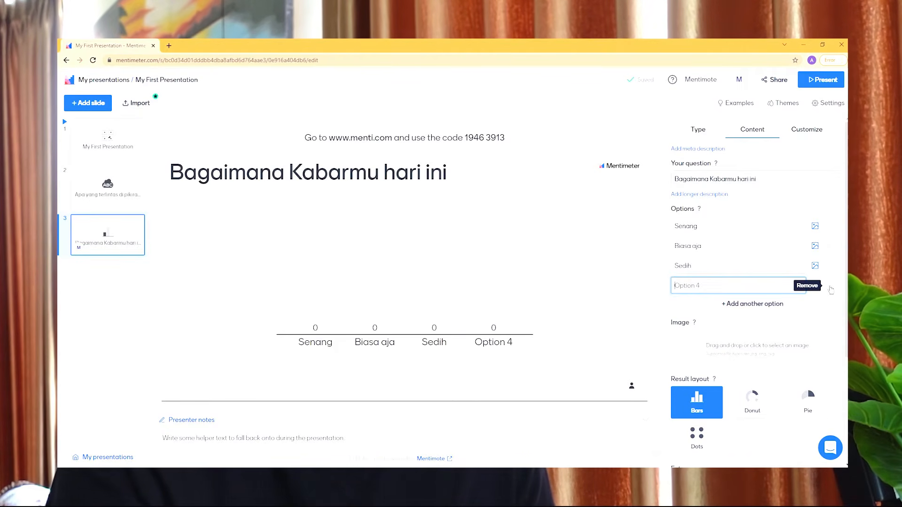
pyautogui.click(830, 288)
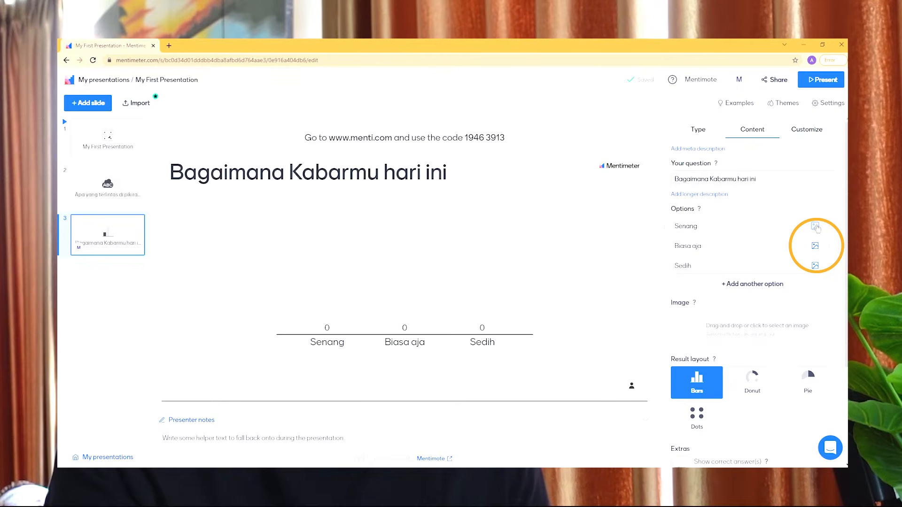
# Step: Search the GIFs for "happy" and attach the Baby Yoda GIF to the Senang option with its default crop
pyautogui.click(815, 227)
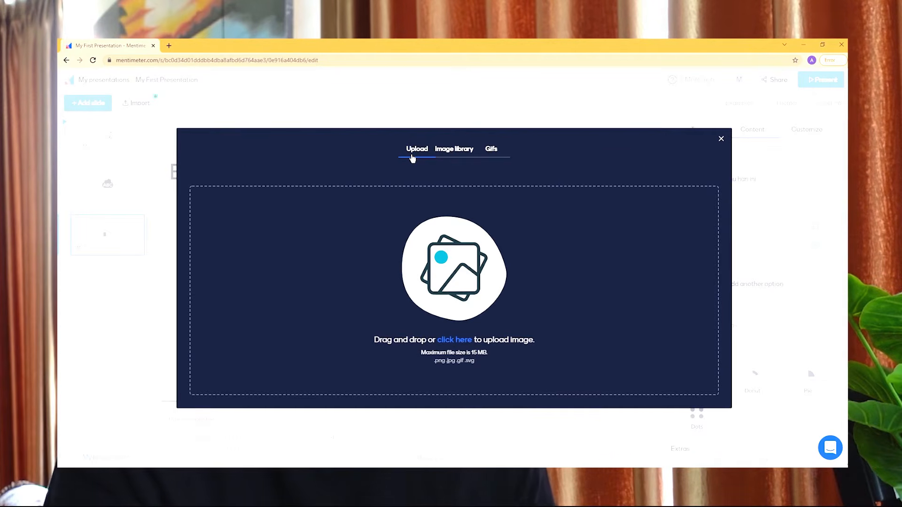
pyautogui.click(451, 152)
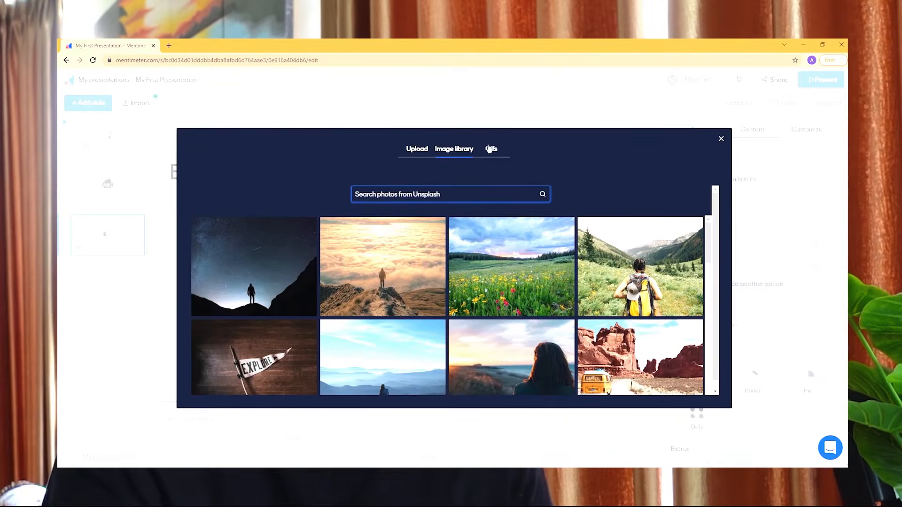
pyautogui.click(493, 153)
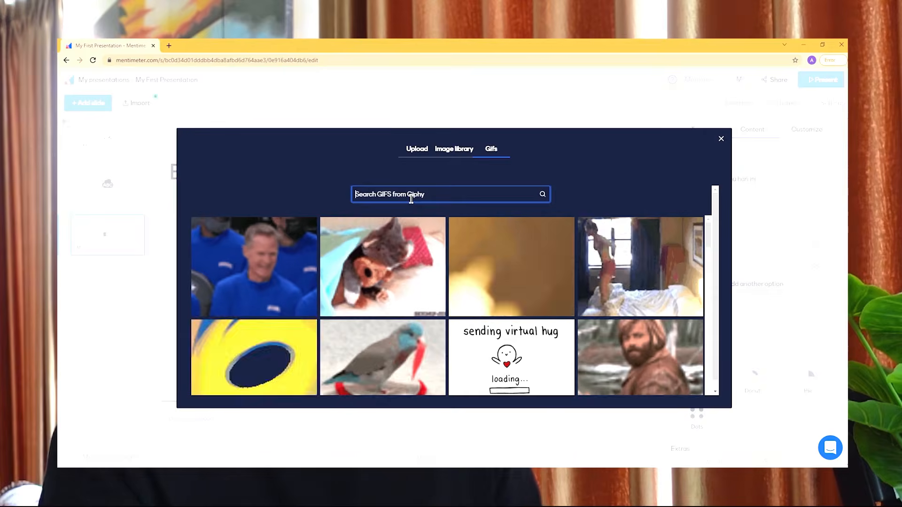
pyautogui.write('happy')
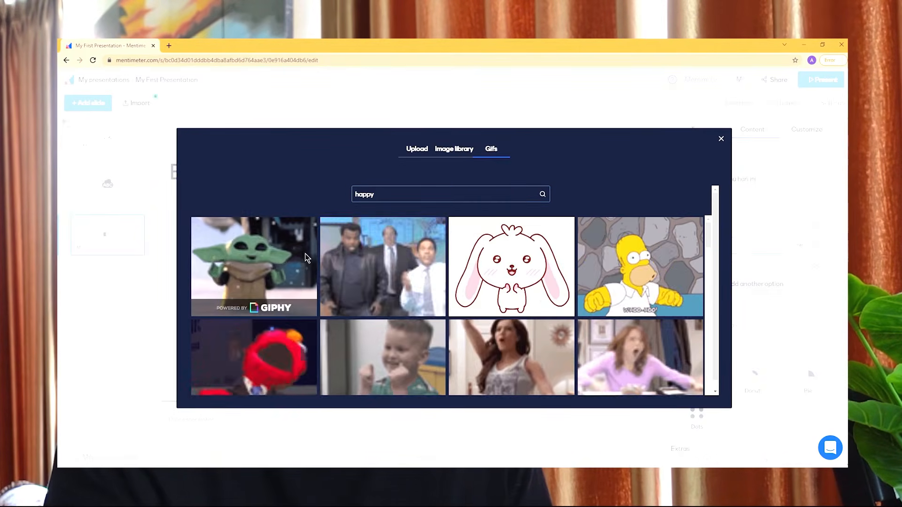
pyautogui.click(305, 257)
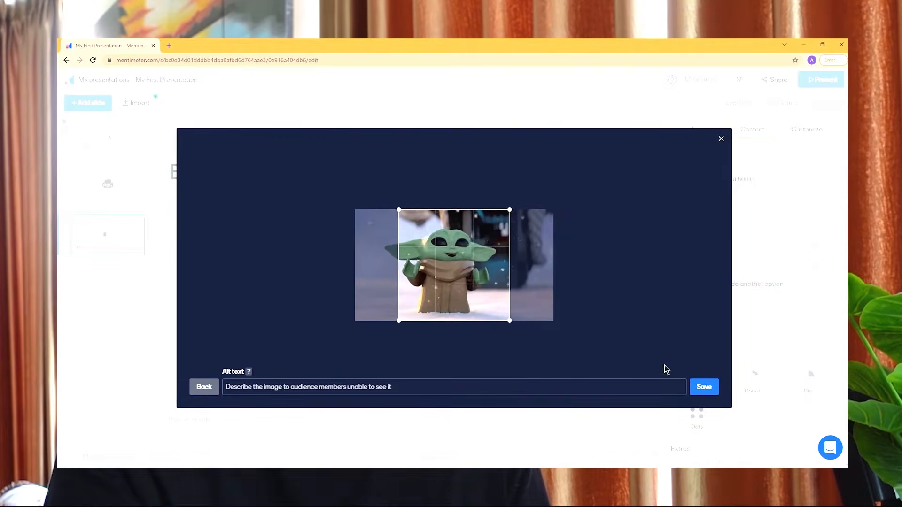
pyautogui.click(704, 386)
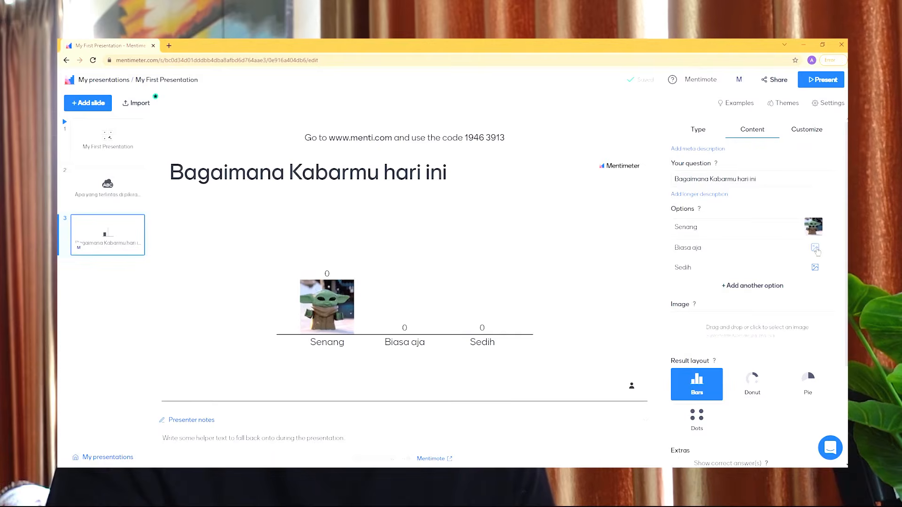
# Step: Search the GIFs for "ok" and attach the one of the man in a blue shirt to Biasa aja, cropped closer around his face
pyautogui.click(815, 249)
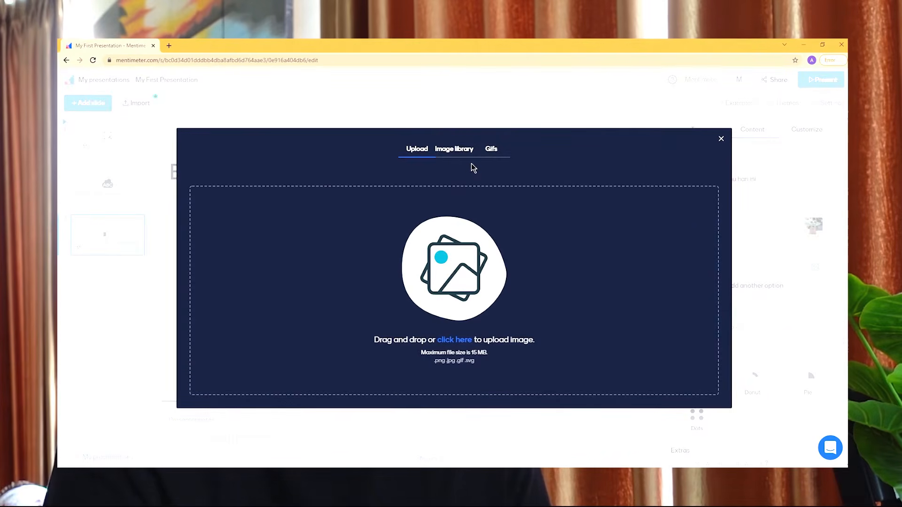
pyautogui.click(491, 150)
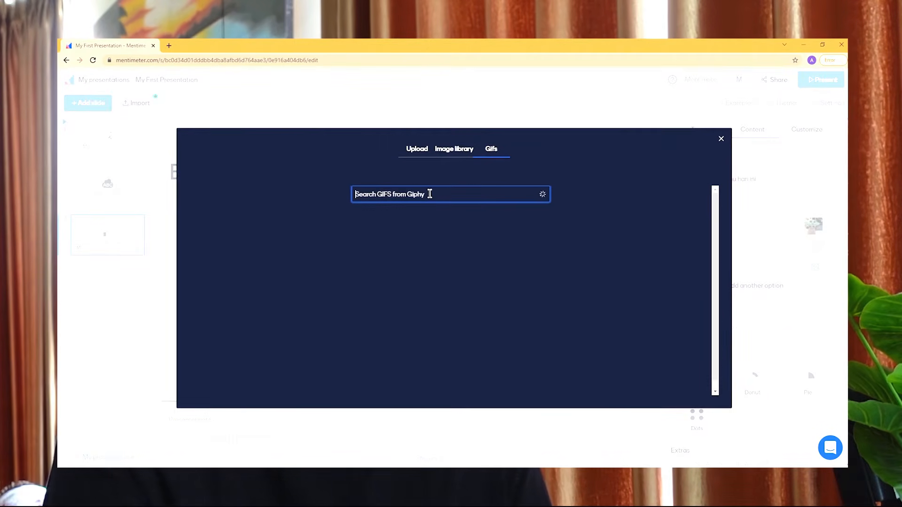
pyautogui.write('ok')
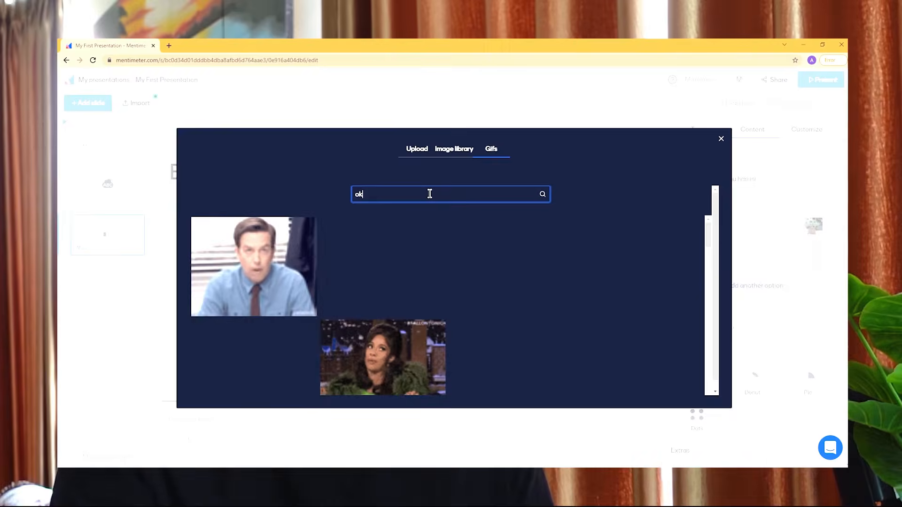
pyautogui.click(265, 253)
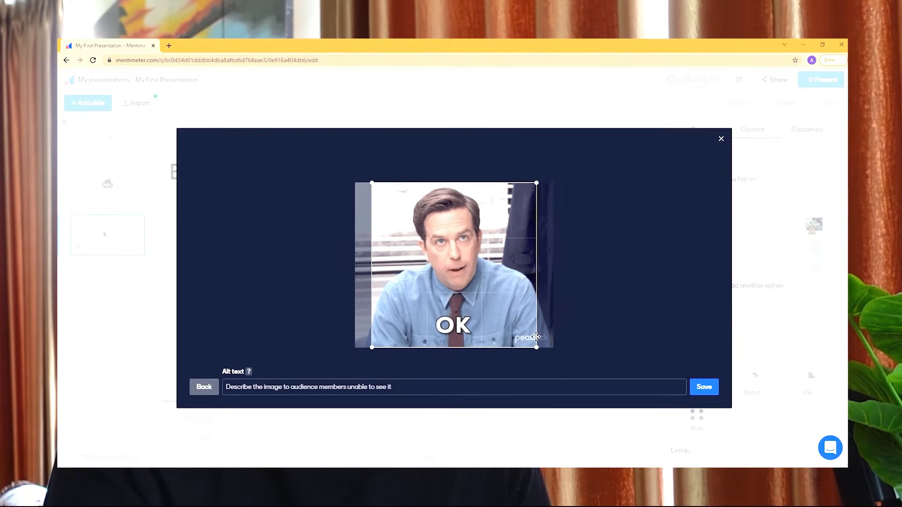
pyautogui.moveTo(536, 335); pyautogui.dragTo(494, 295)
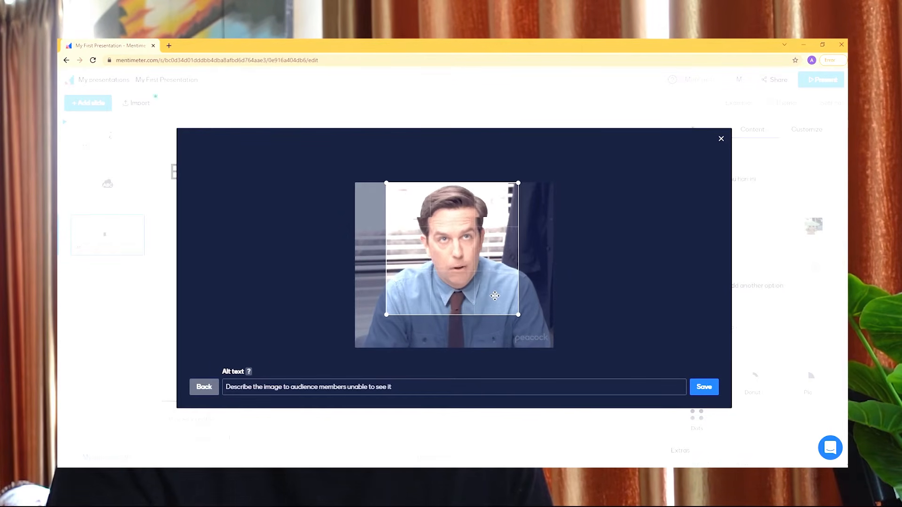
pyautogui.click(703, 386)
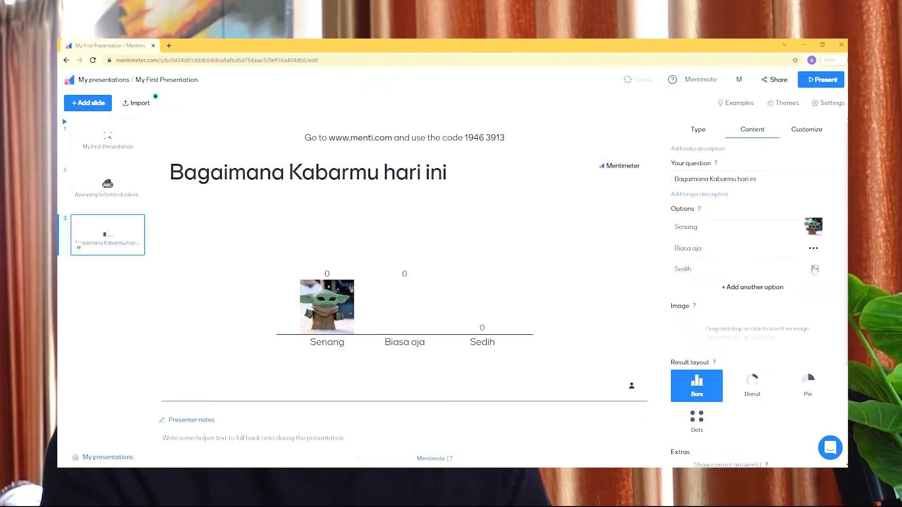
# Step: Attach the crying woman GIF found with the search "cry" to the Sedih option and remove the empty Option 4
pyautogui.click(814, 248)
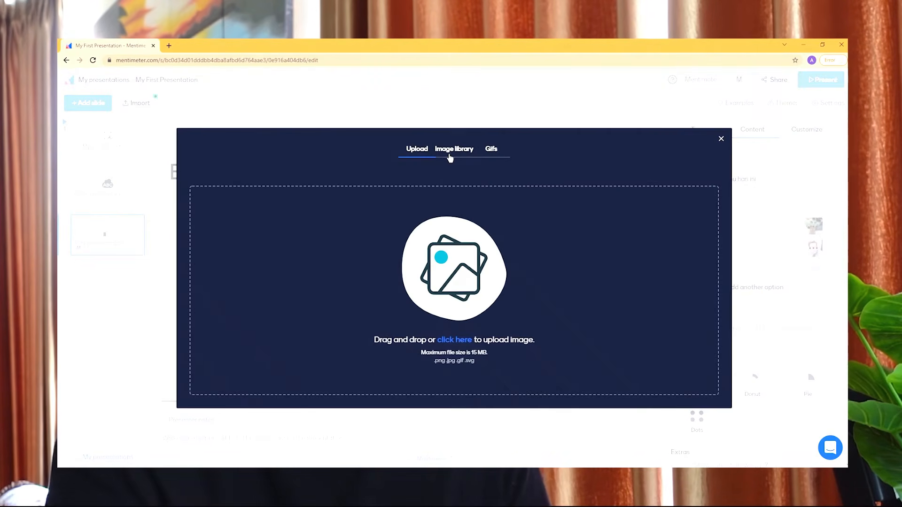
pyautogui.click(488, 150)
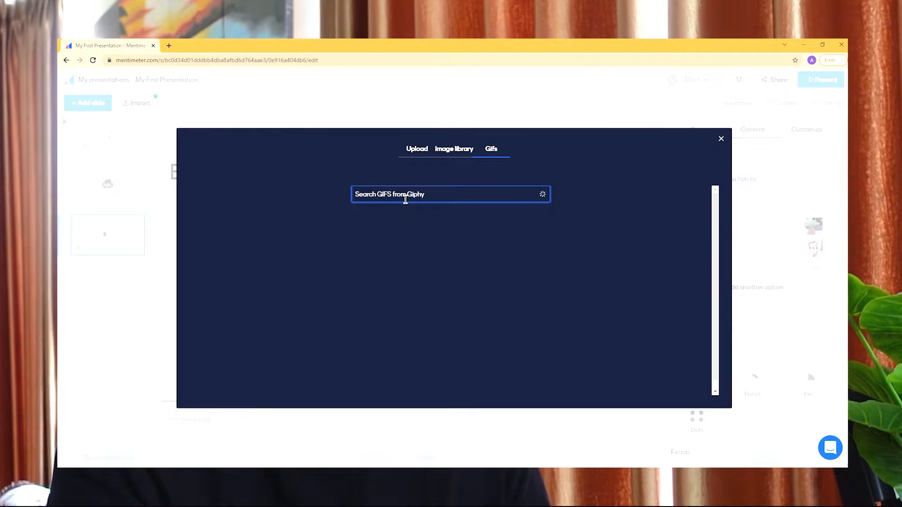
pyautogui.write('cry')
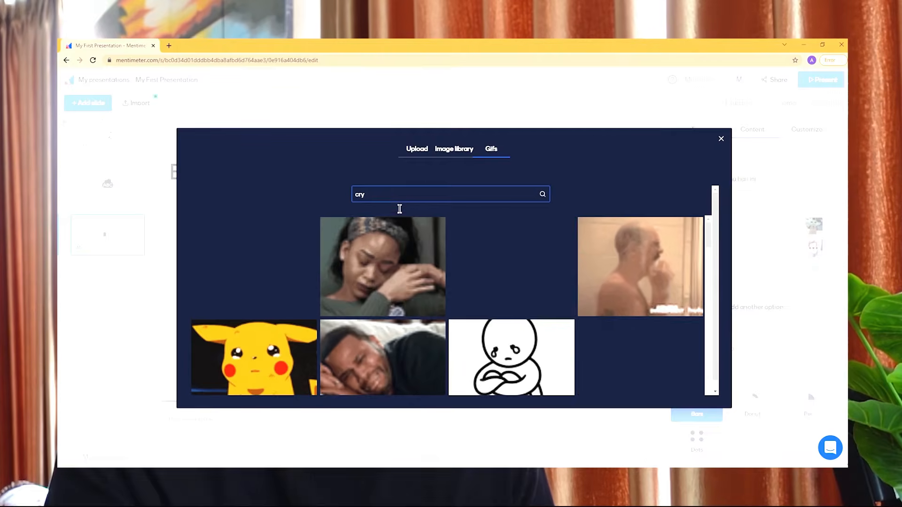
pyautogui.click(392, 254)
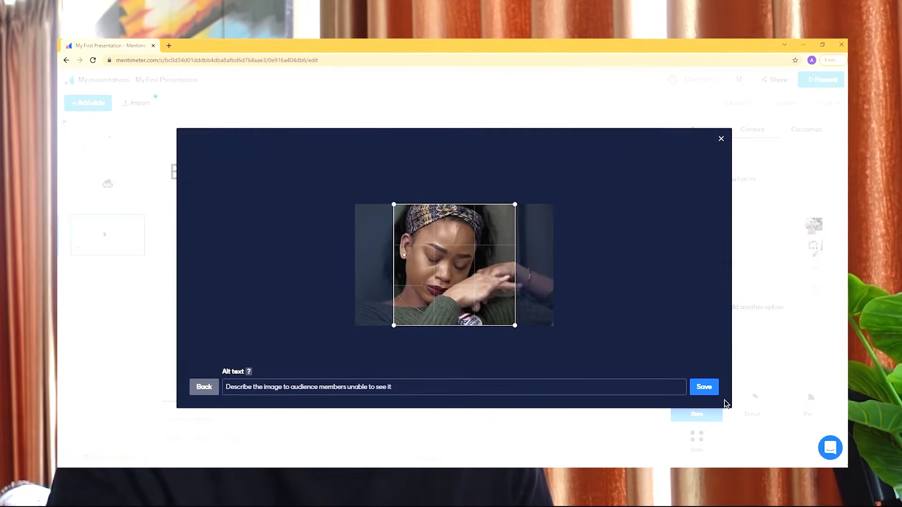
pyautogui.click(703, 387)
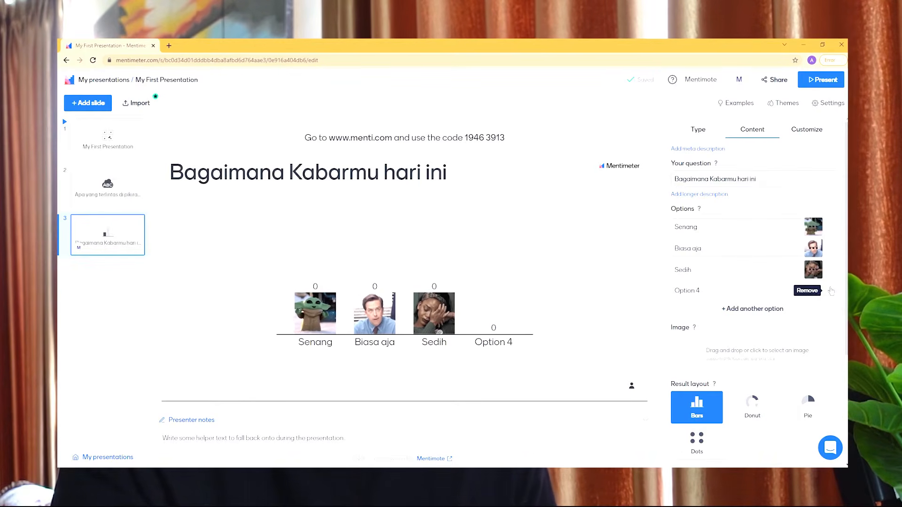
pyautogui.click(830, 290)
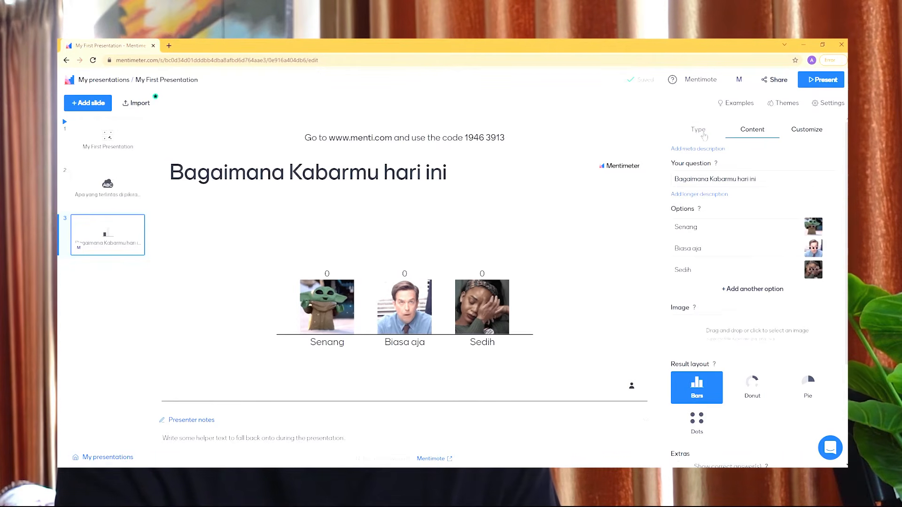
# Step: Show the available slide and question types for the multiple choice slide
pyautogui.click(703, 135)
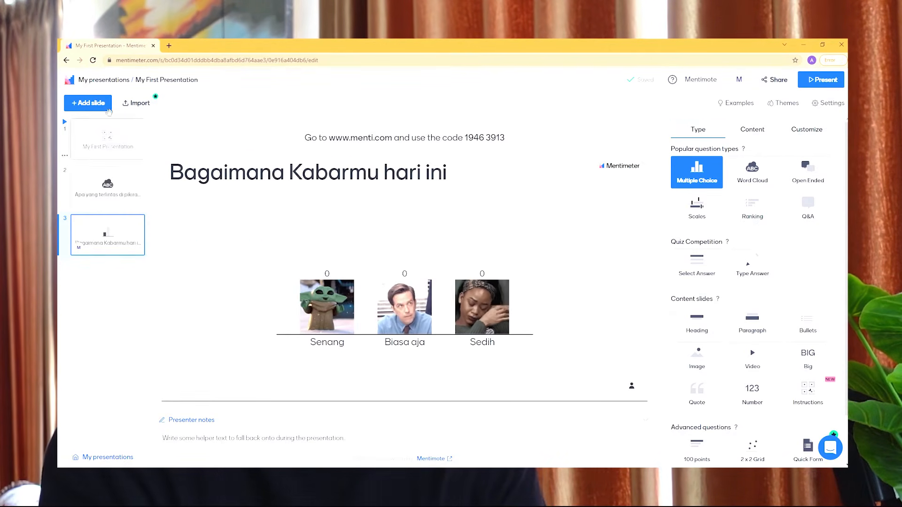
# Step: Add a fourth slide to the presentation using the Bullets content type
pyautogui.click(97, 105)
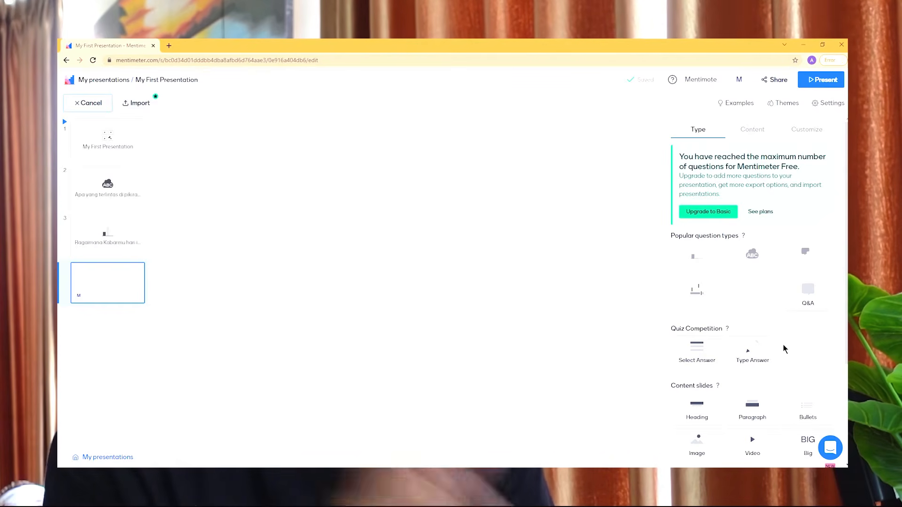
pyautogui.scroll(-3, 709, 418)
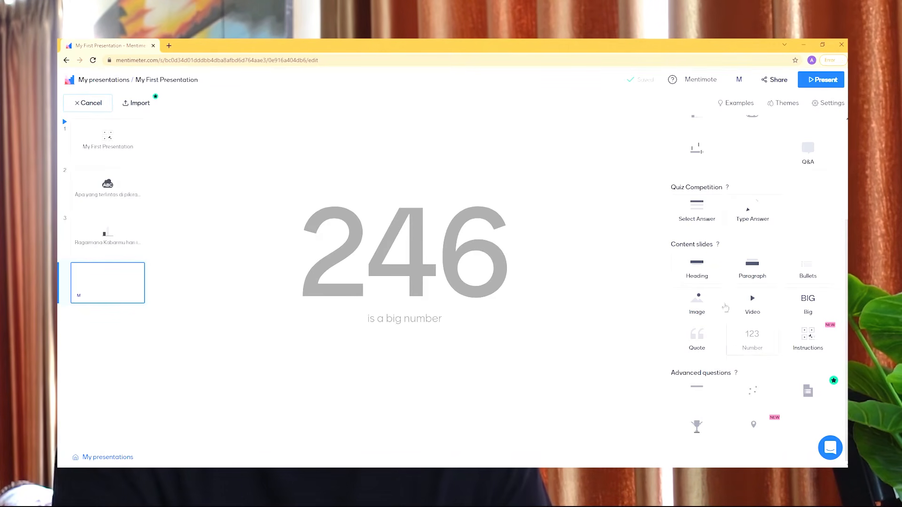
pyautogui.click(810, 272)
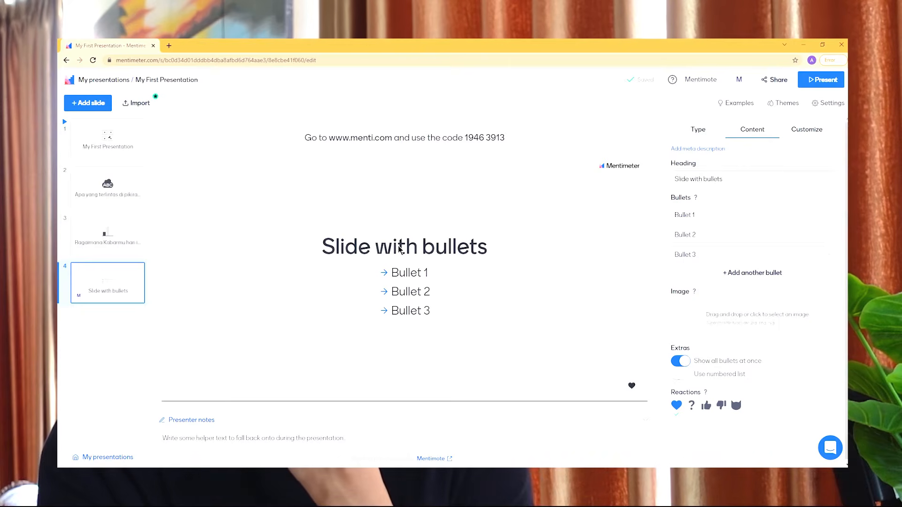
# Step: Set the bullet slide's heading to "Skill apa yang penting untuk guru"
pyautogui.click(728, 174)
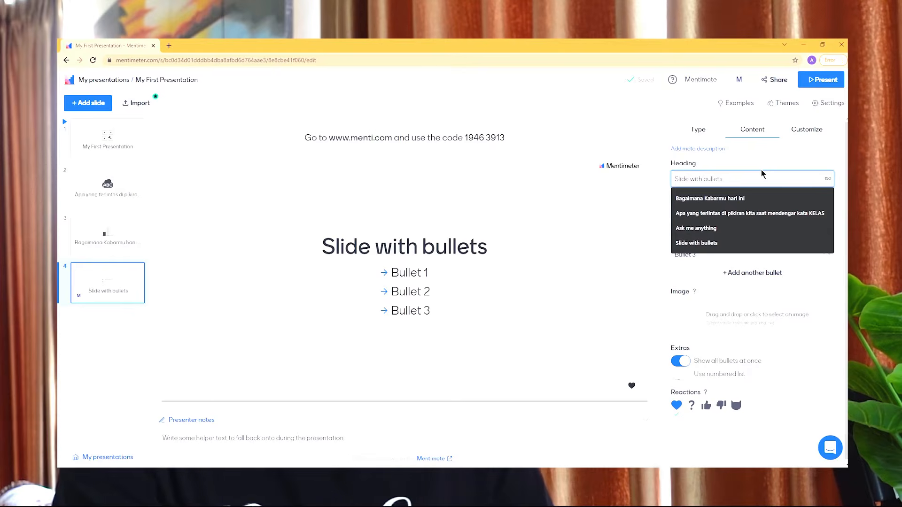
pyautogui.write('Aoa')
pyautogui.press('BackSpace')
pyautogui.press('BackSpace')
pyautogui.press('BackSpace')
pyautogui.write('Skill apa yang penting')
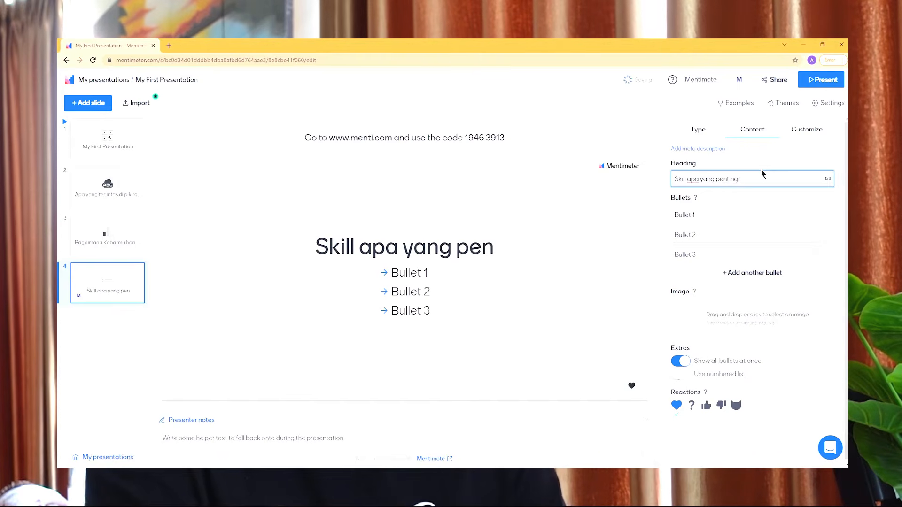
pyautogui.write(' untuk guru')
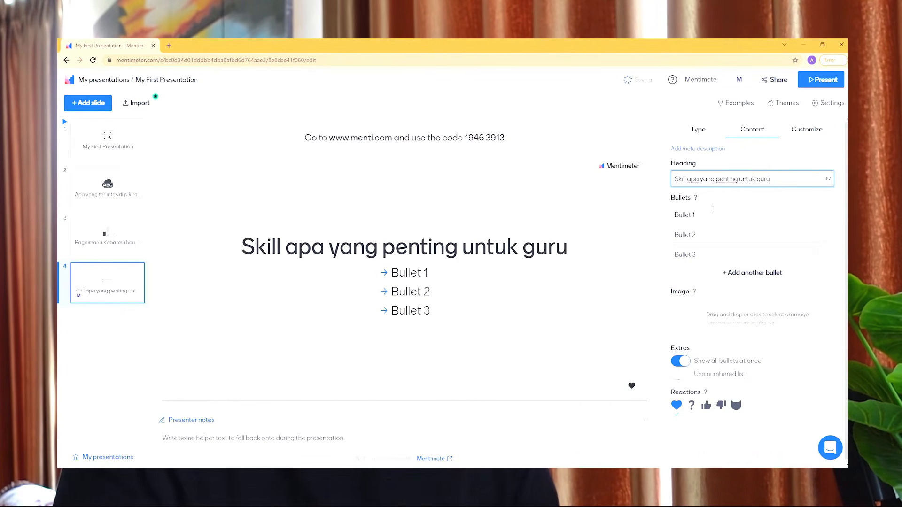
# Step: Fill in the bullets Pedagogi, Professional and Sosial, and add a fourth bullet reading Karakter
pyautogui.click(711, 214)
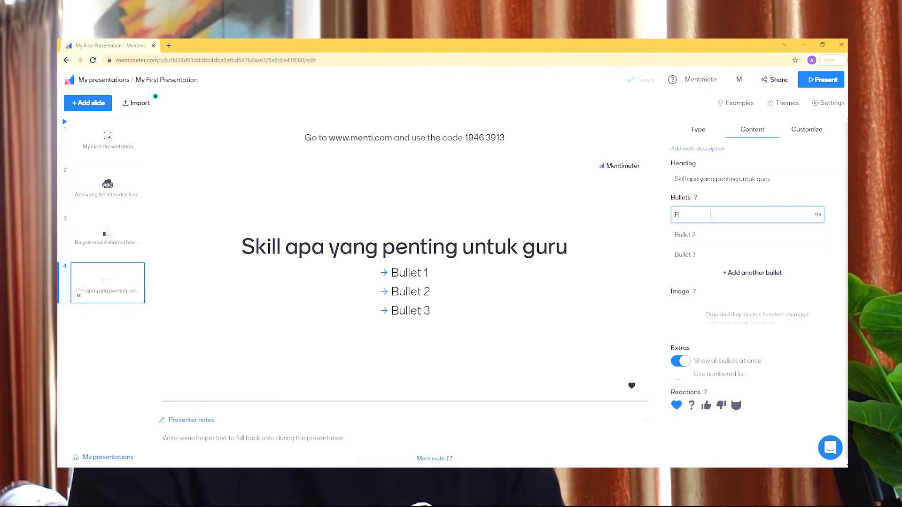
pyautogui.write('Pedagogi')
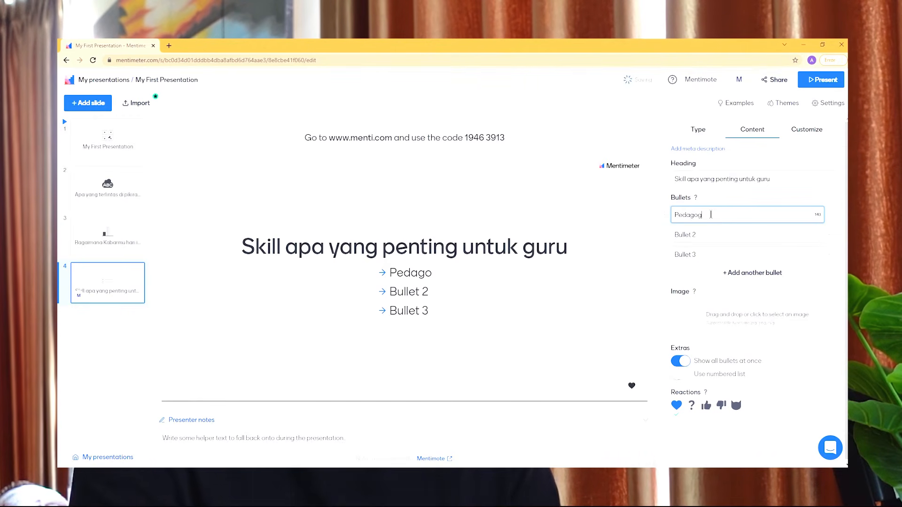
pyautogui.click(711, 238)
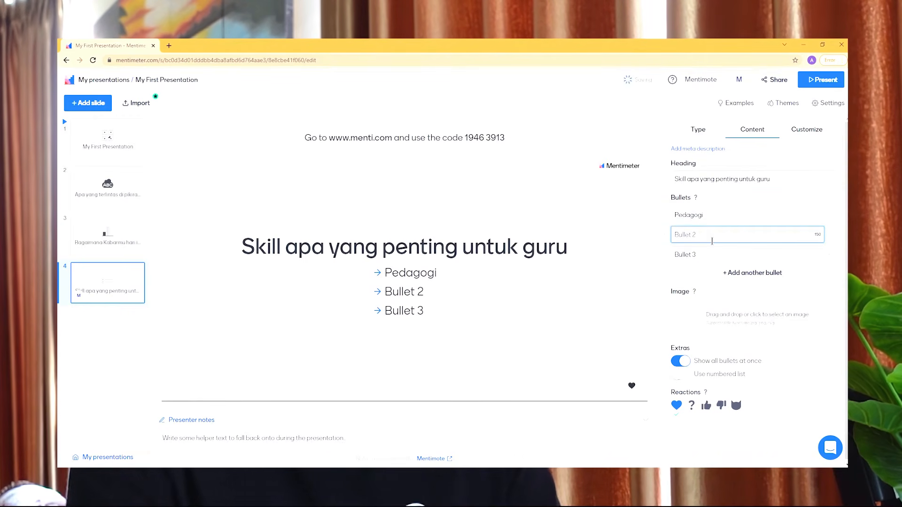
pyautogui.write('Professional')
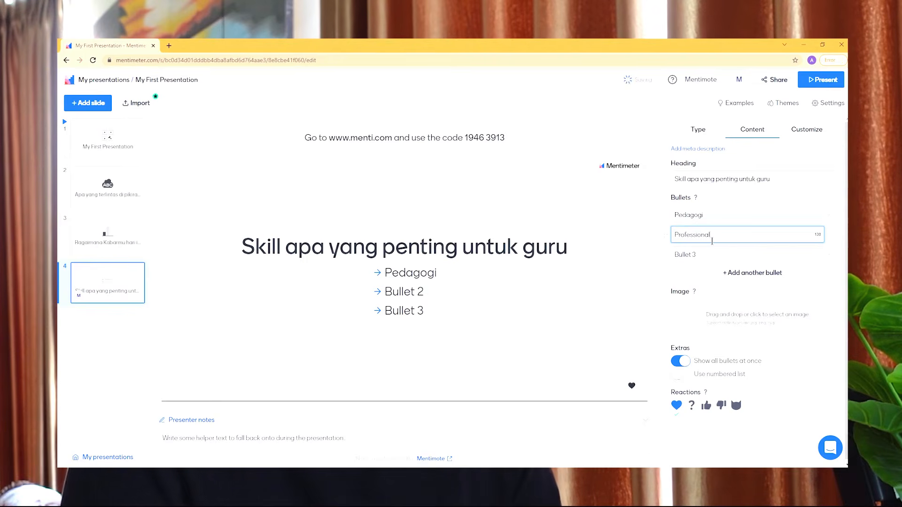
pyautogui.click(714, 253)
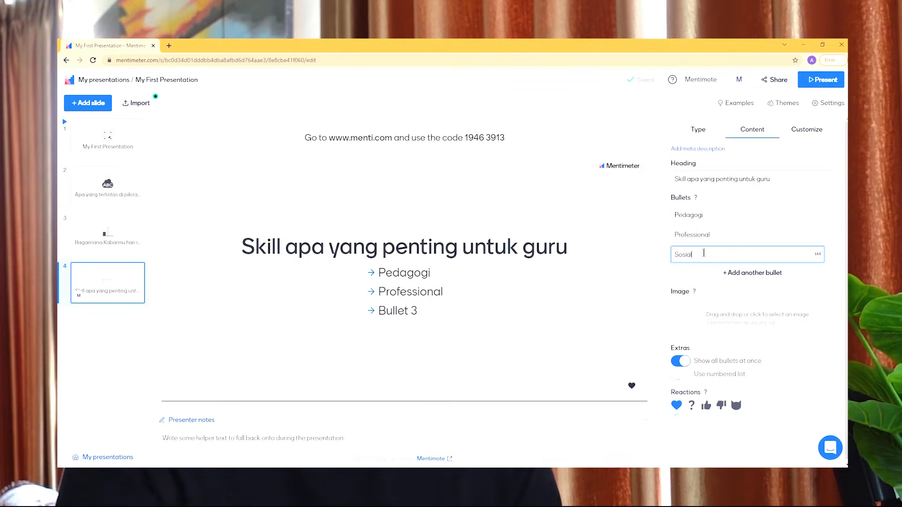
pyautogui.click(704, 273)
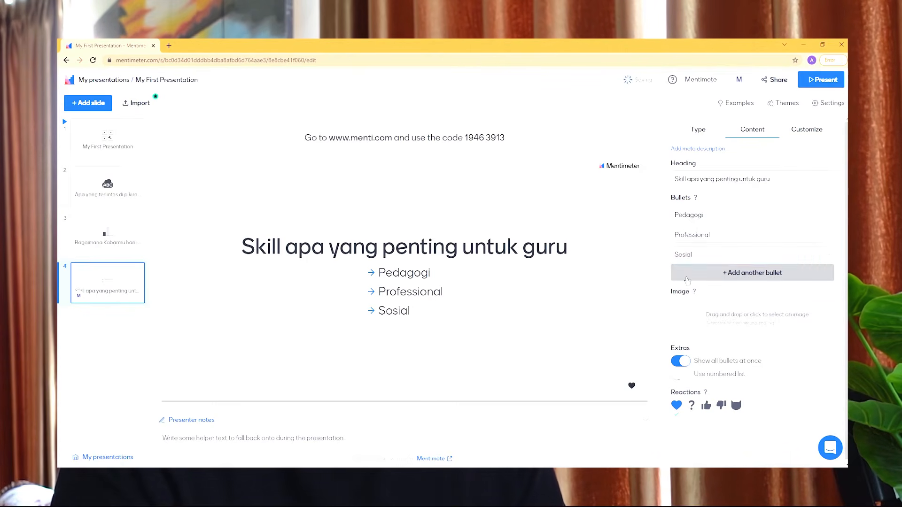
pyautogui.write('Karakter')
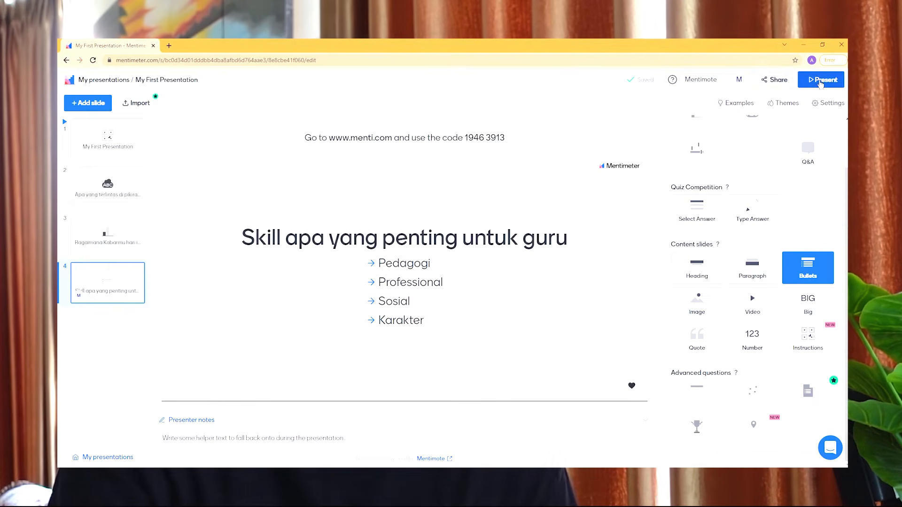
# Step: Check the participation sharing options of the presentation, including its voting code, link and QR download
pyautogui.click(776, 82)
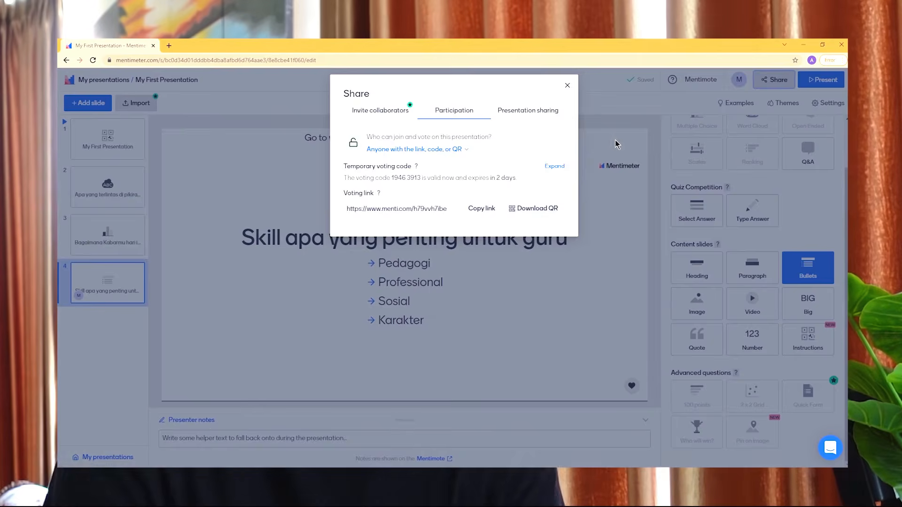
pyautogui.click(615, 139)
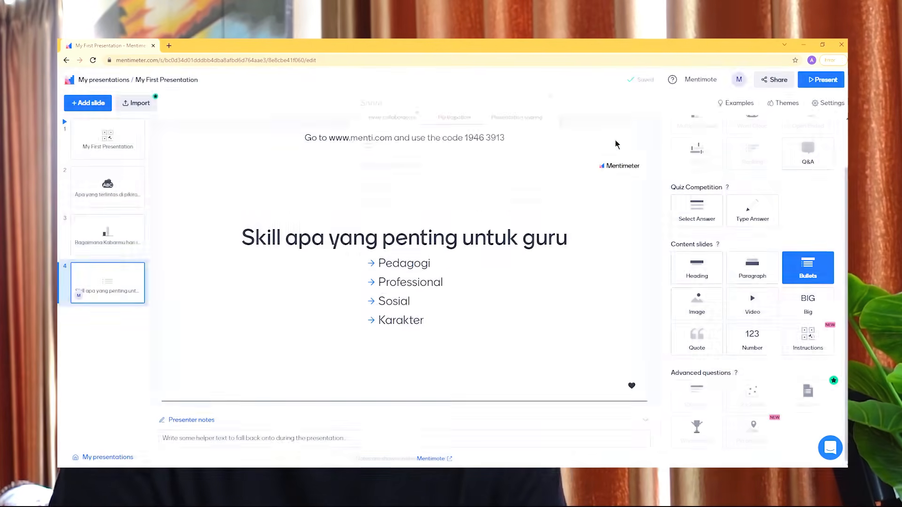
# Step: Present the slides, show the word cloud question about KELAS and copy its voting link
pyautogui.click(822, 82)
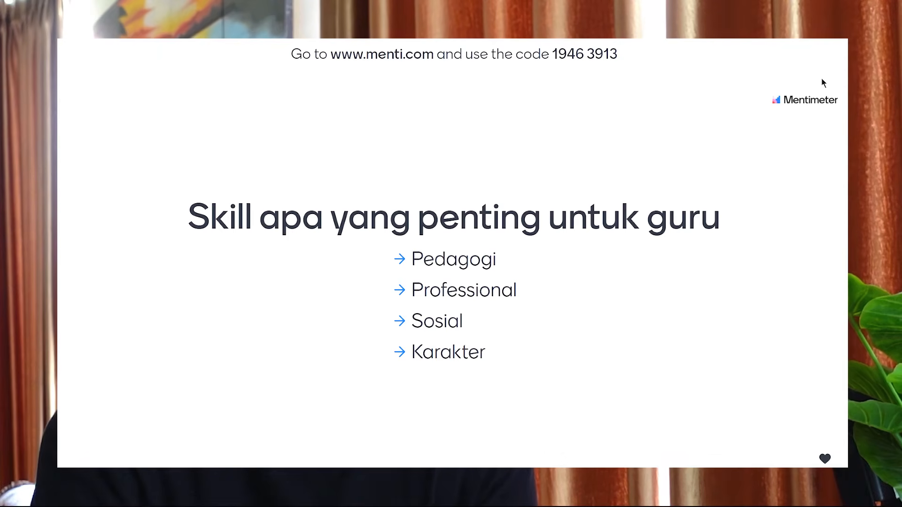
pyautogui.press('Right')
pyautogui.press('Right')
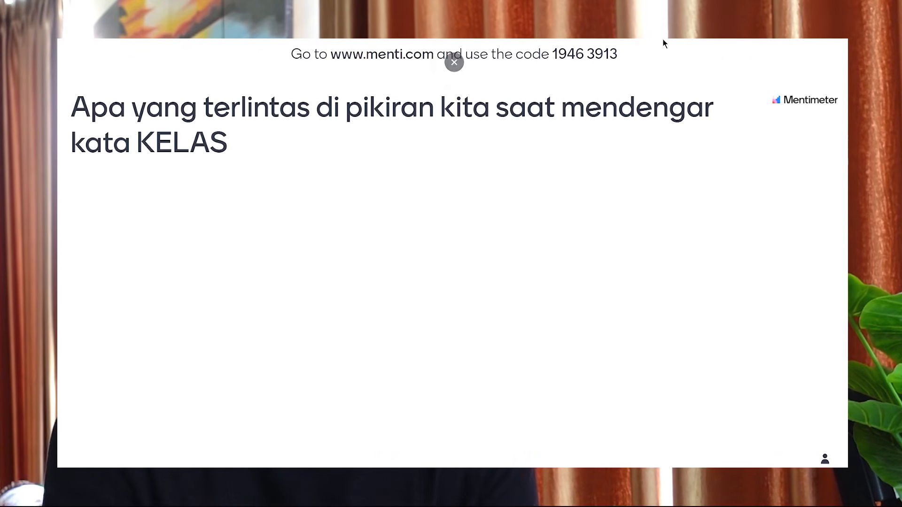
pyautogui.moveTo(306, 63)
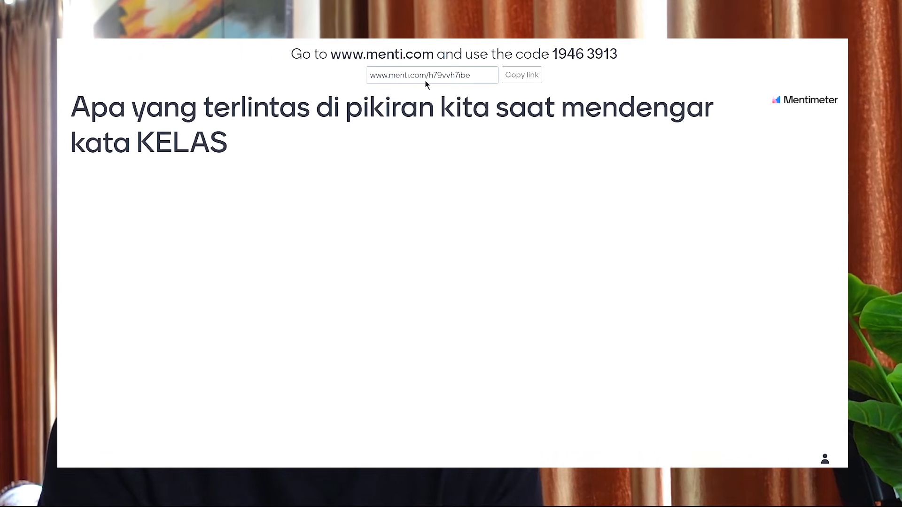
pyautogui.click(514, 82)
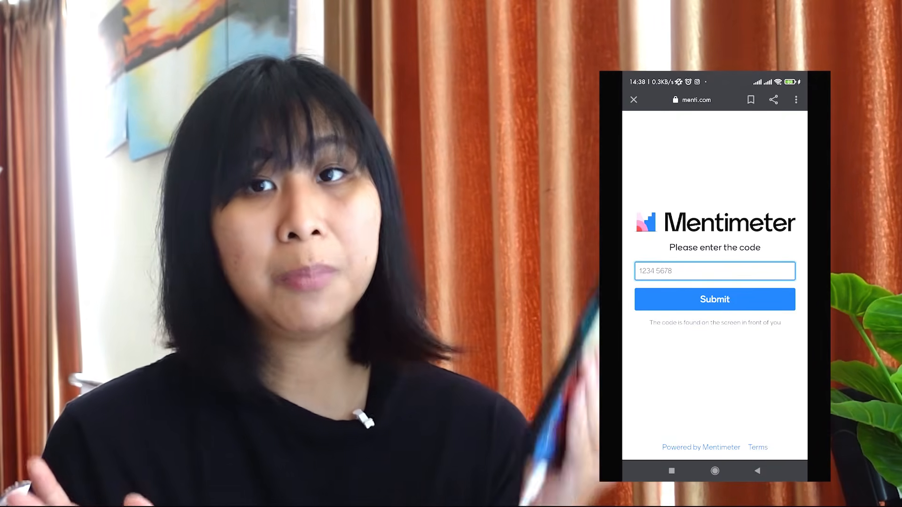
# Step: On the phone's menti.com page, join the presentation as a participant with the code 1946 3913
pyautogui.click(714, 271)
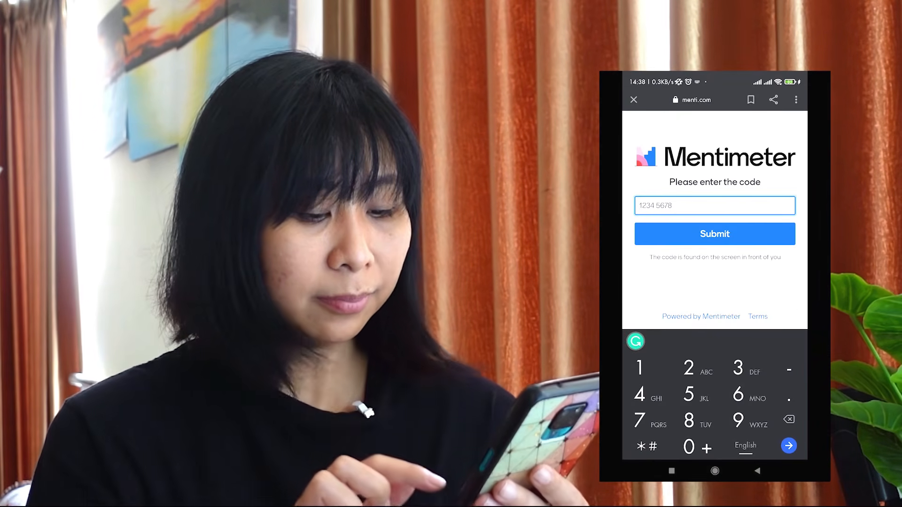
pyautogui.write('1946 39')
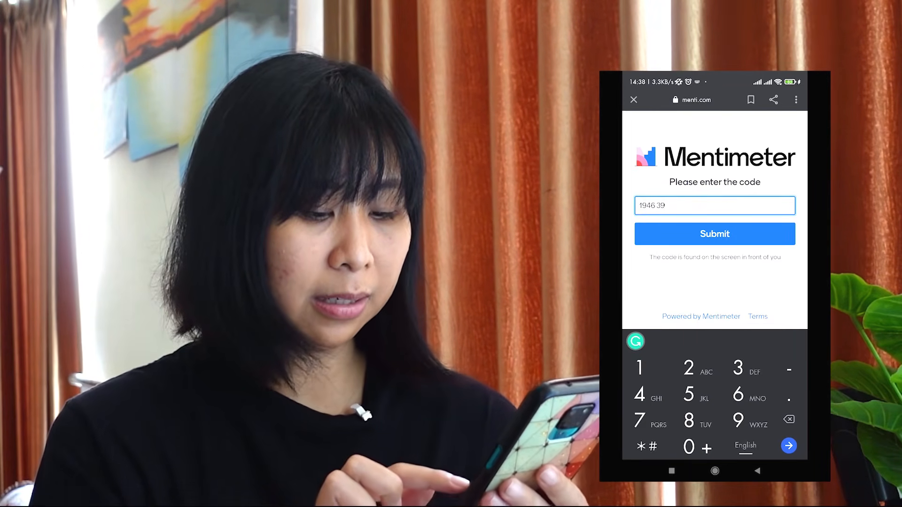
pyautogui.write('13')
pyautogui.press('Return')
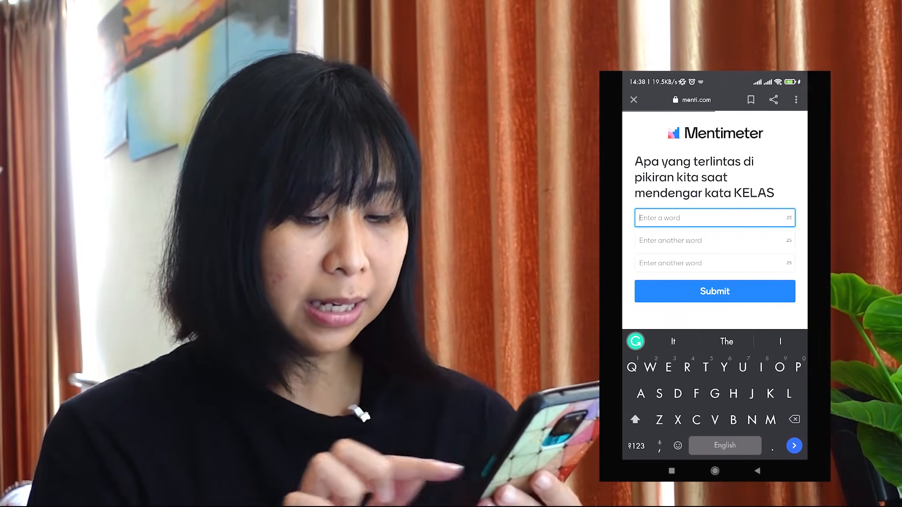
# Step: Answer the word cloud question with Murid, Guru and Pelajaran and submit the response
pyautogui.write('Murid')
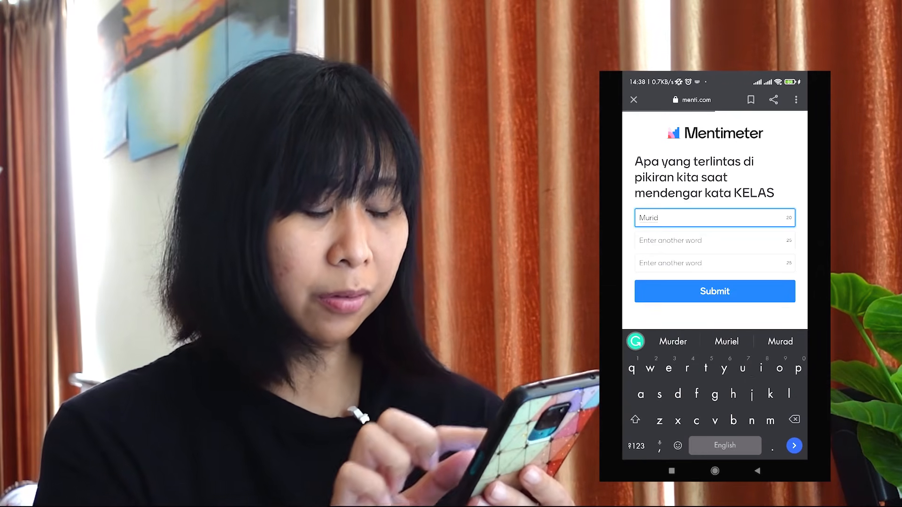
pyautogui.press('Tab')
pyautogui.write('Guru')
pyautogui.press('Tab')
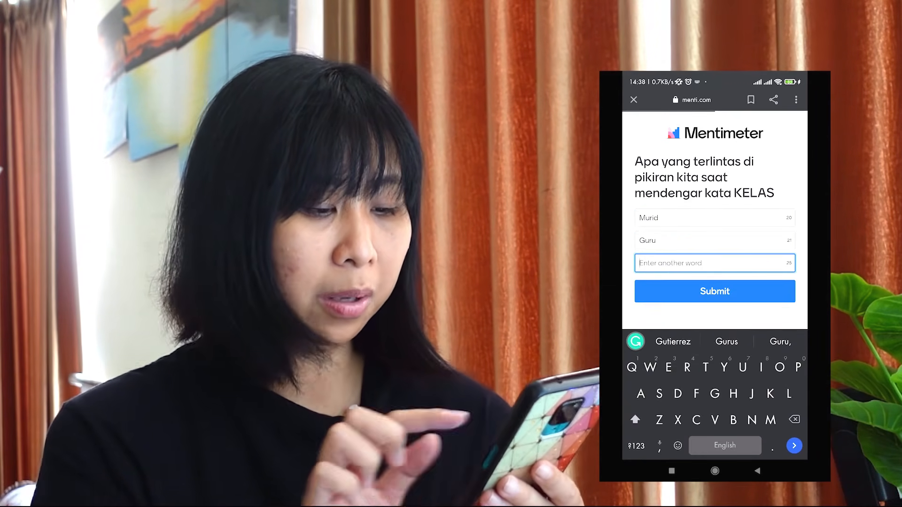
pyautogui.write('Pelajaran')
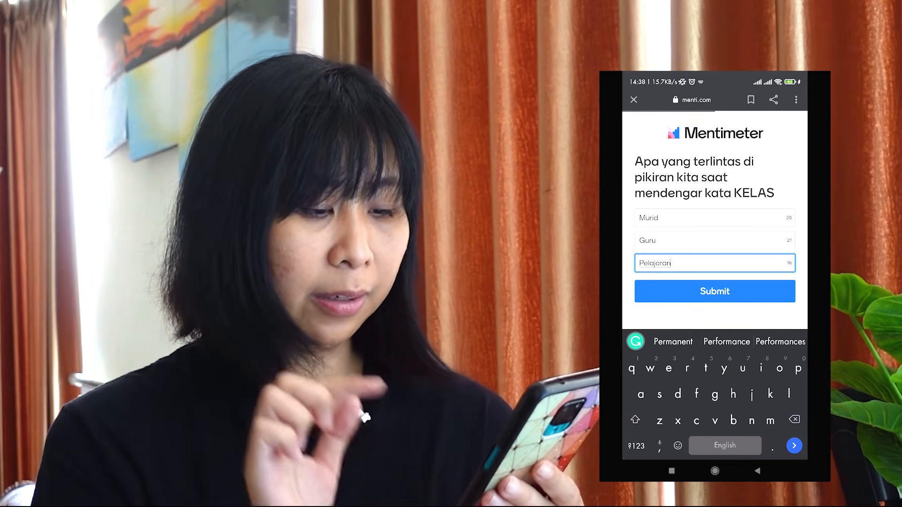
pyautogui.click(714, 292)
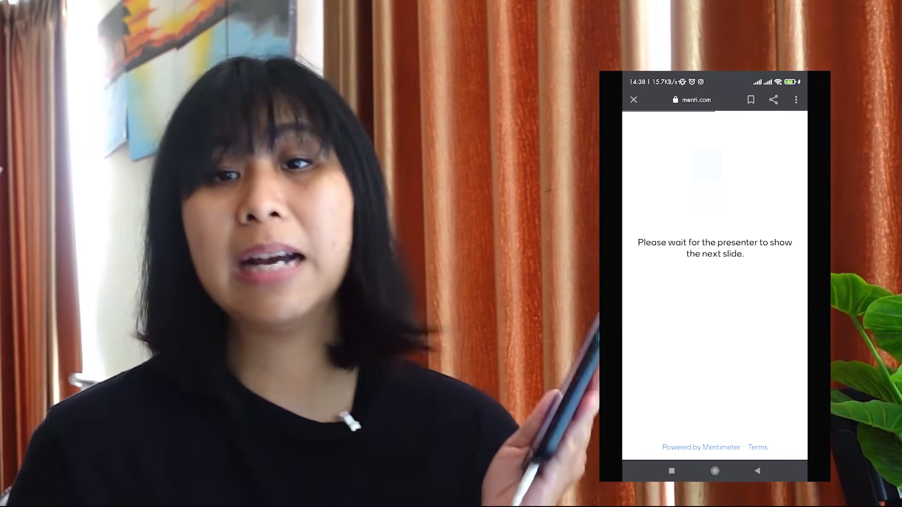